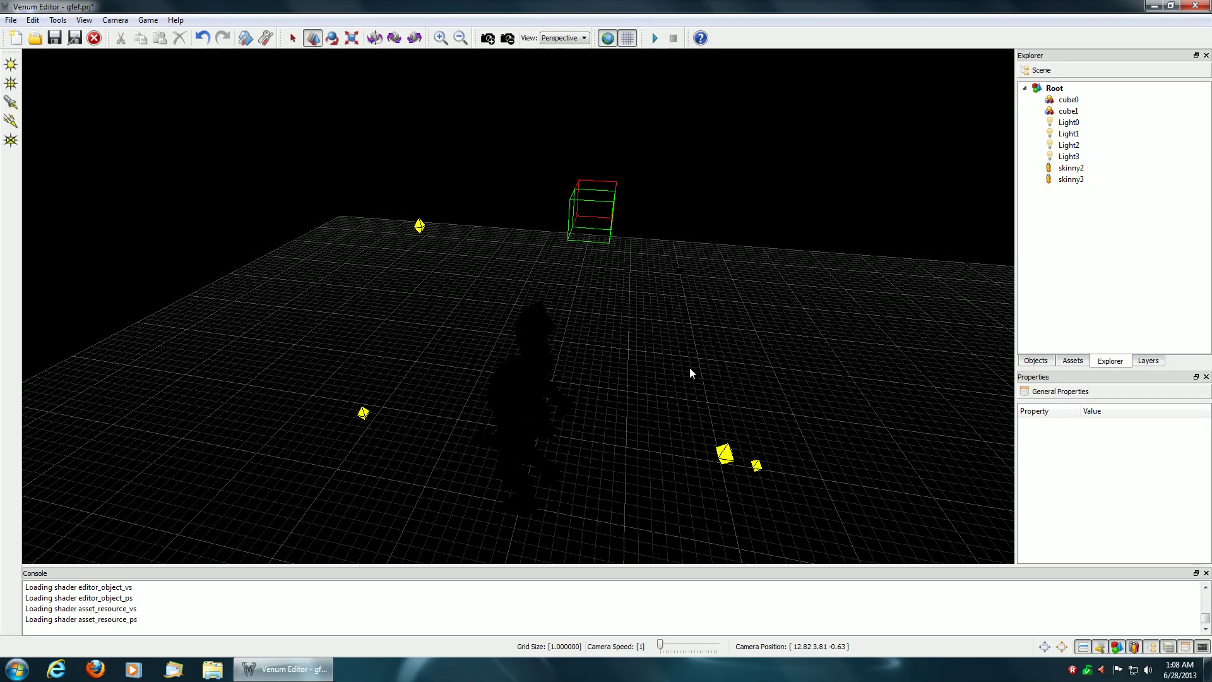
Examine Light0, Light2 and the two unlit figures from several camera angles.
middle_drag(690, 368, 545, 399)
key(d)
click(612, 324)
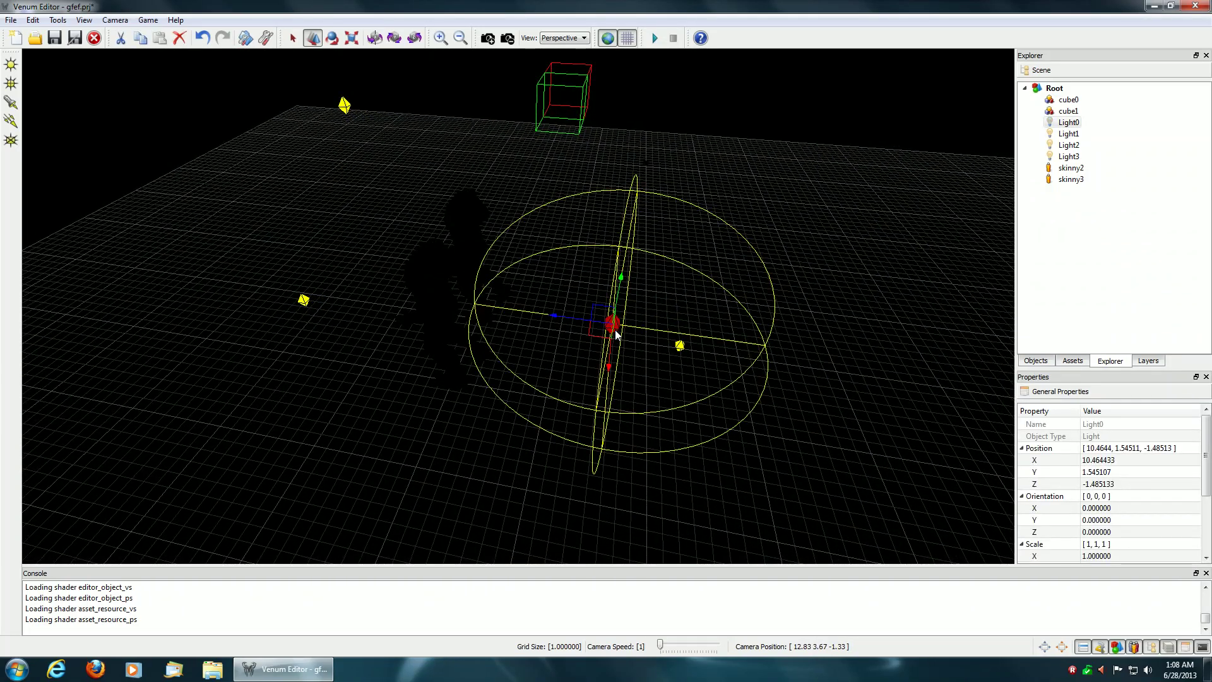
middle_drag(615, 329, 416, 302)
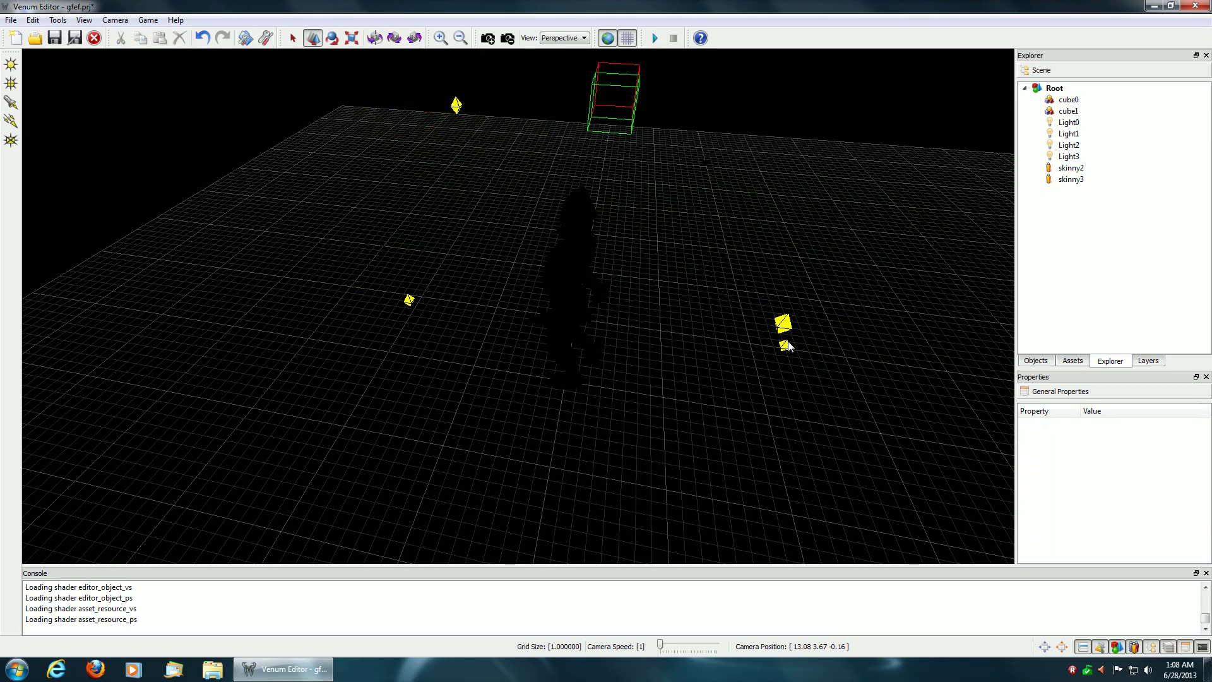
key(d)
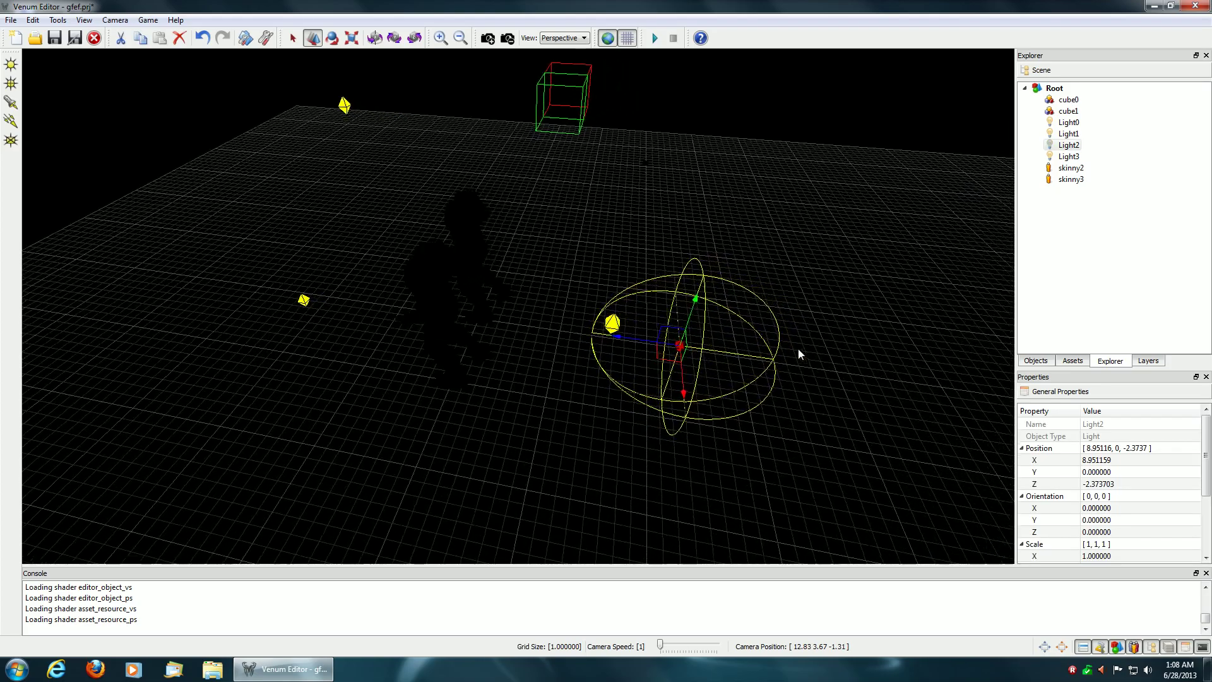
right_drag(767, 408, 688, 347)
key(w)
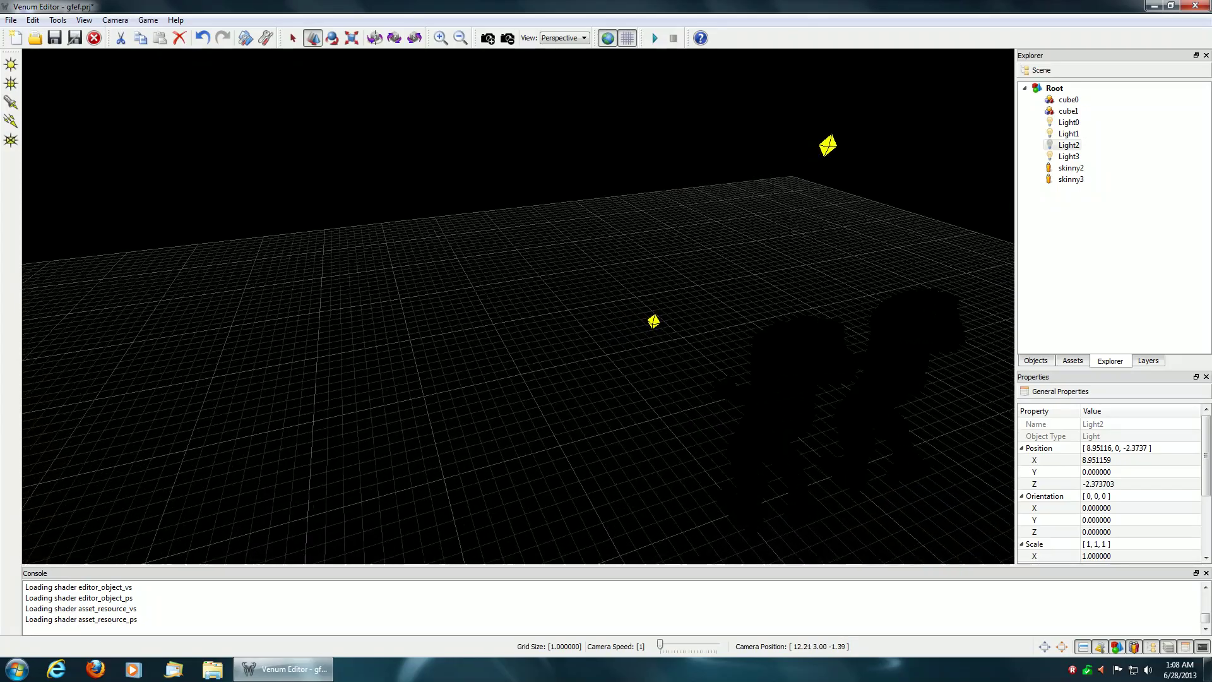
key(w)
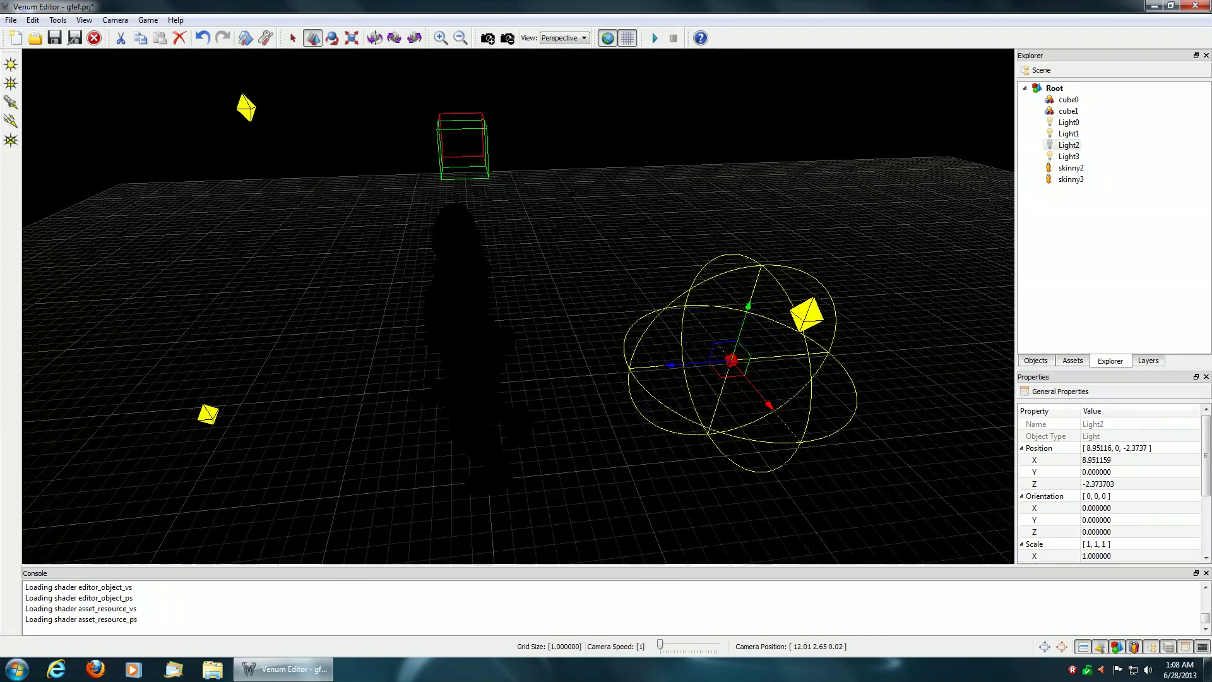
key(s)
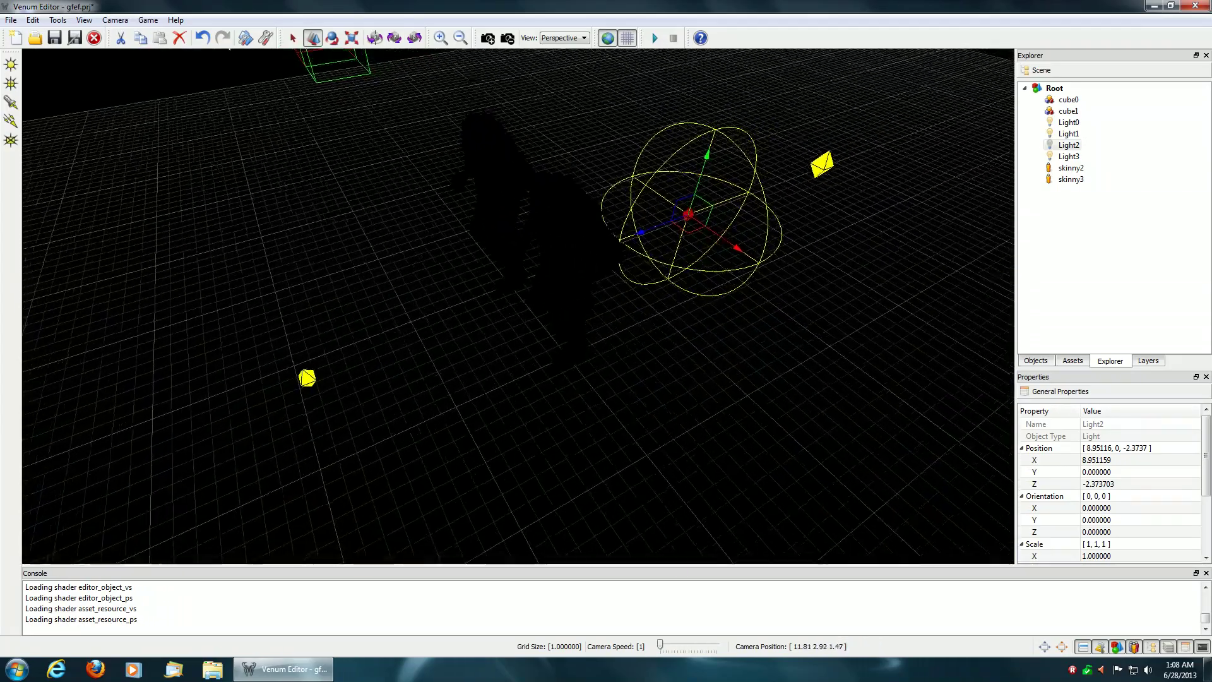
key(w)
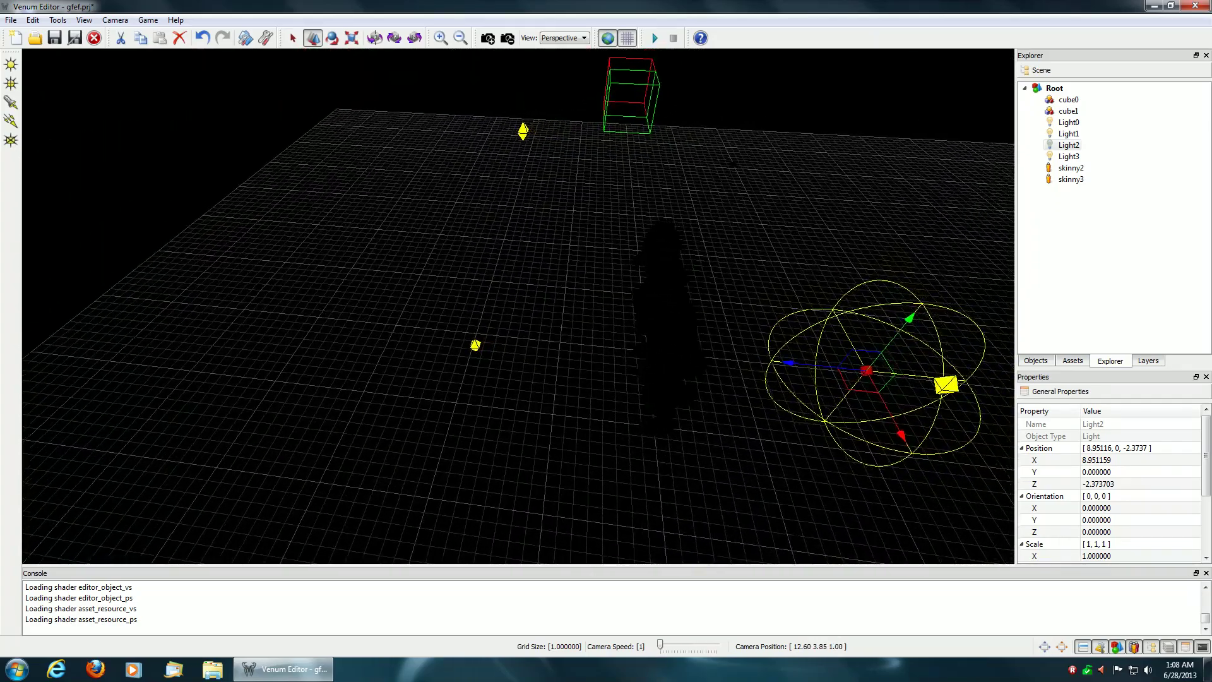
key(d)
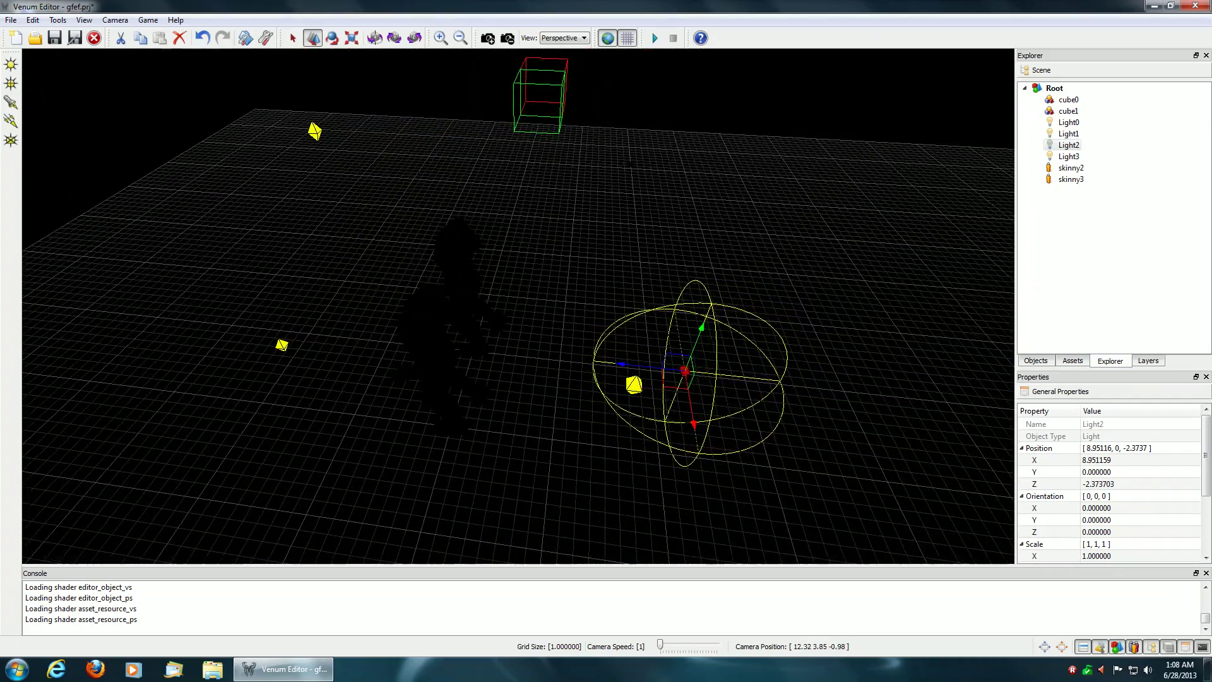
key(Left)
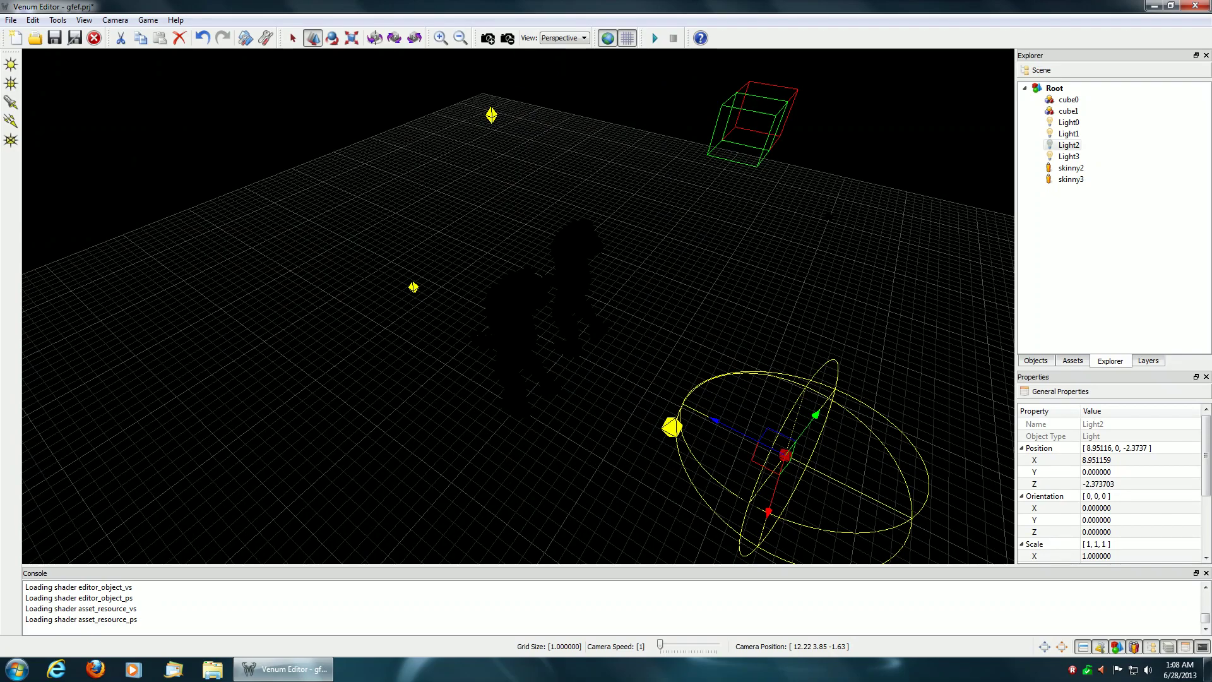
Move Light0 along the Z axis toward the figures, to a Z position of about -1.03.
key(a)
key(s)
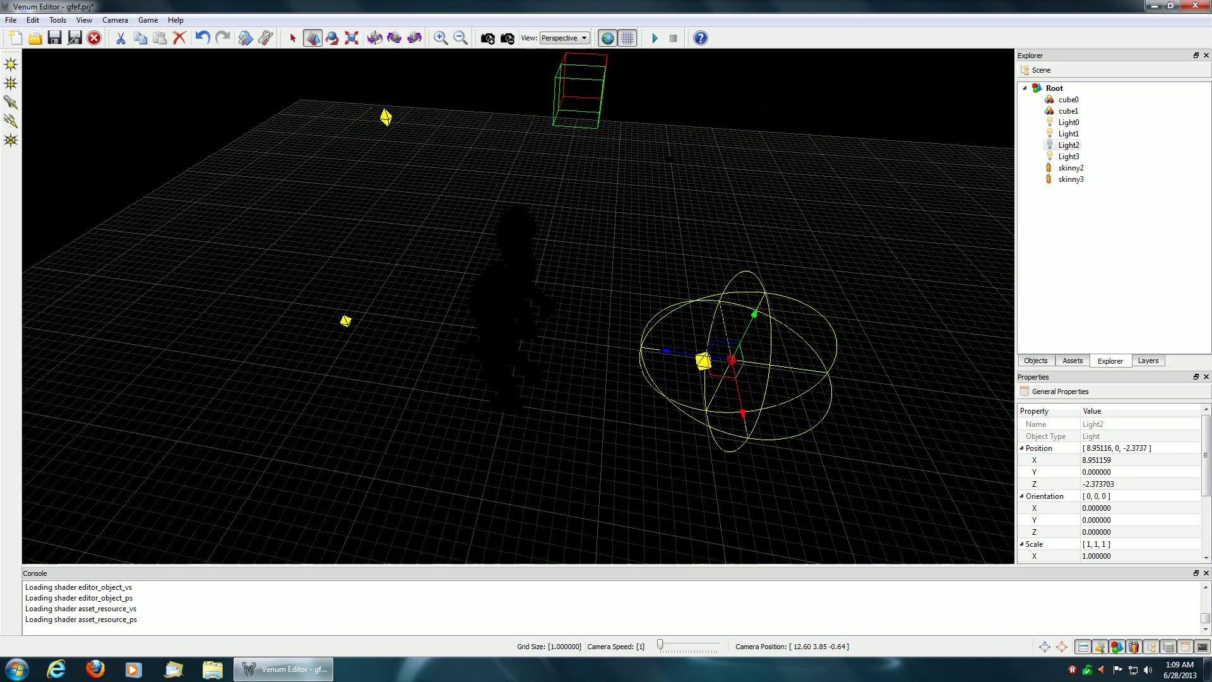
key(d)
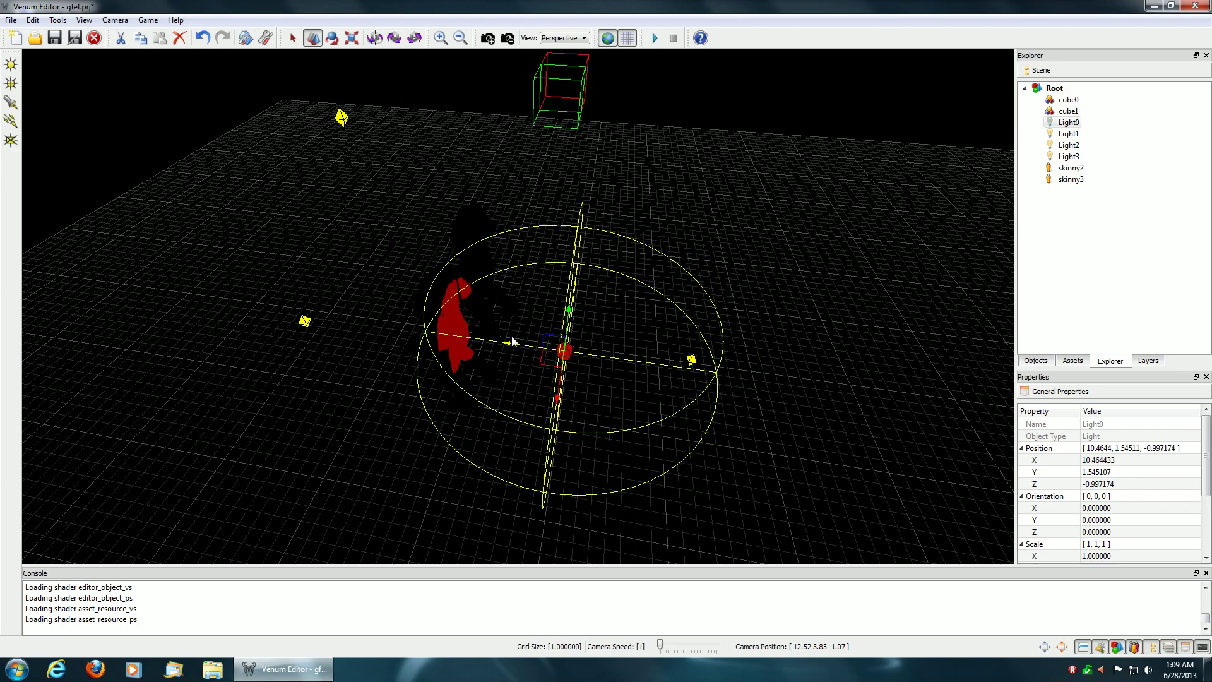
drag(510, 342, 514, 343)
Examine how Light0 illuminates the figure nearest to it, up close and from several sides.
right_drag(688, 379, 897, 387)
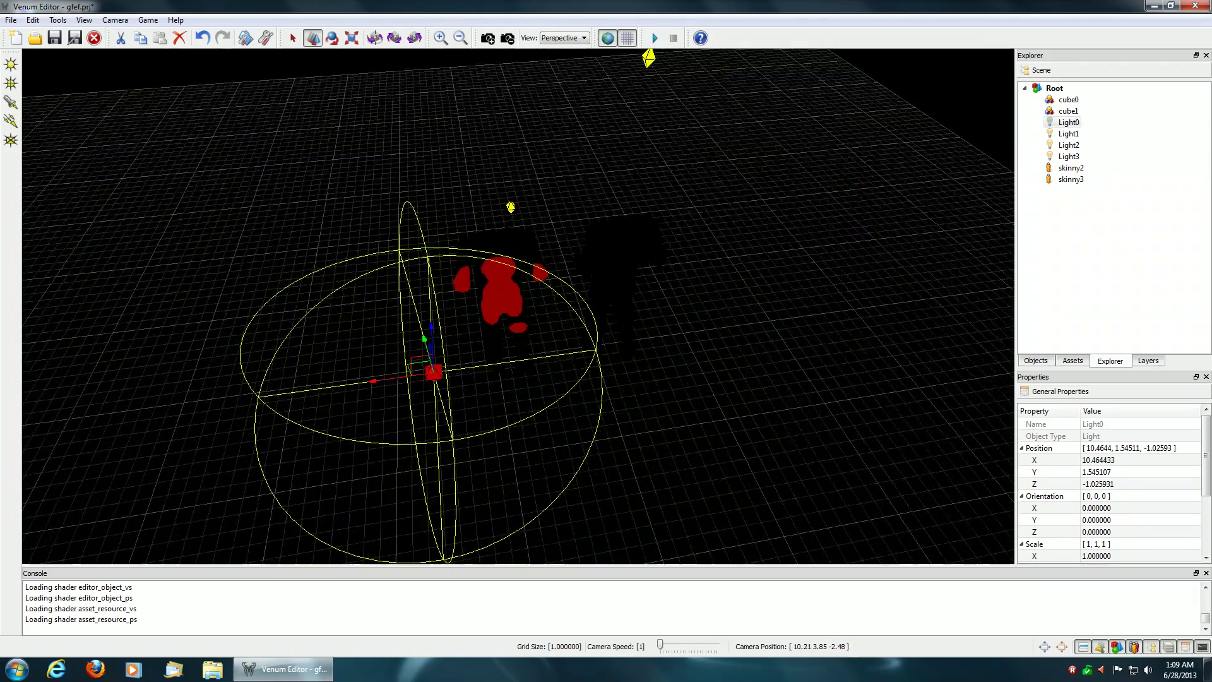
scroll(518, 306, up, 5)
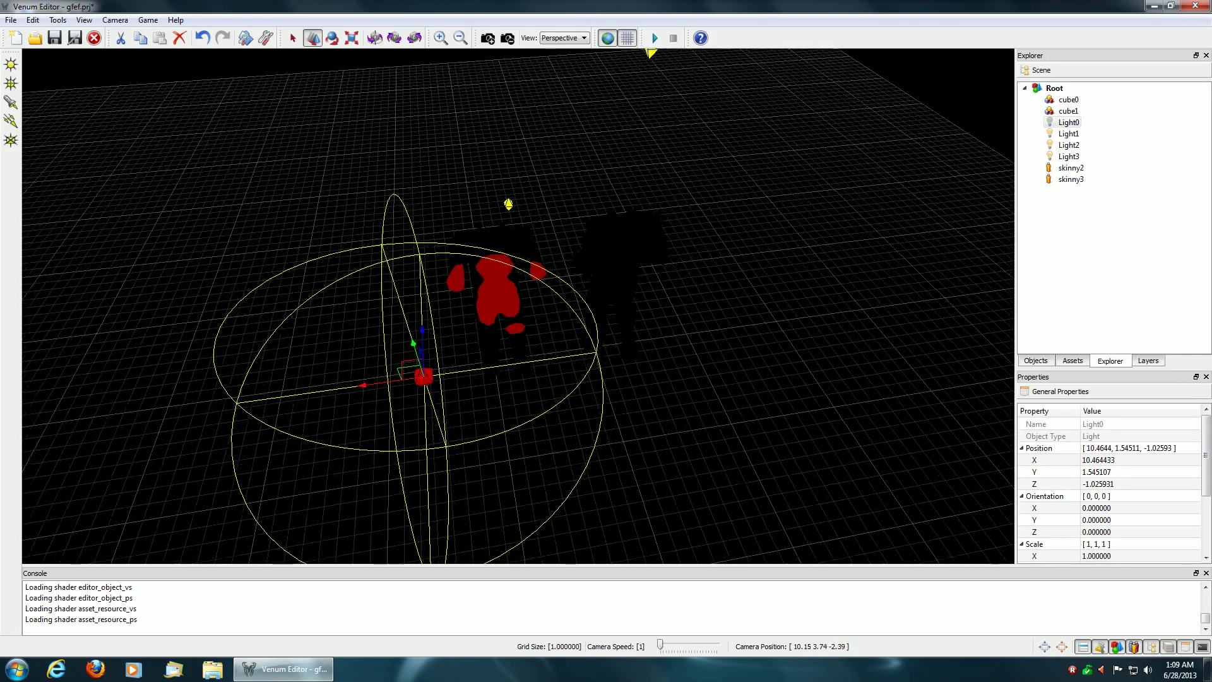
scroll(518, 307, up, 5)
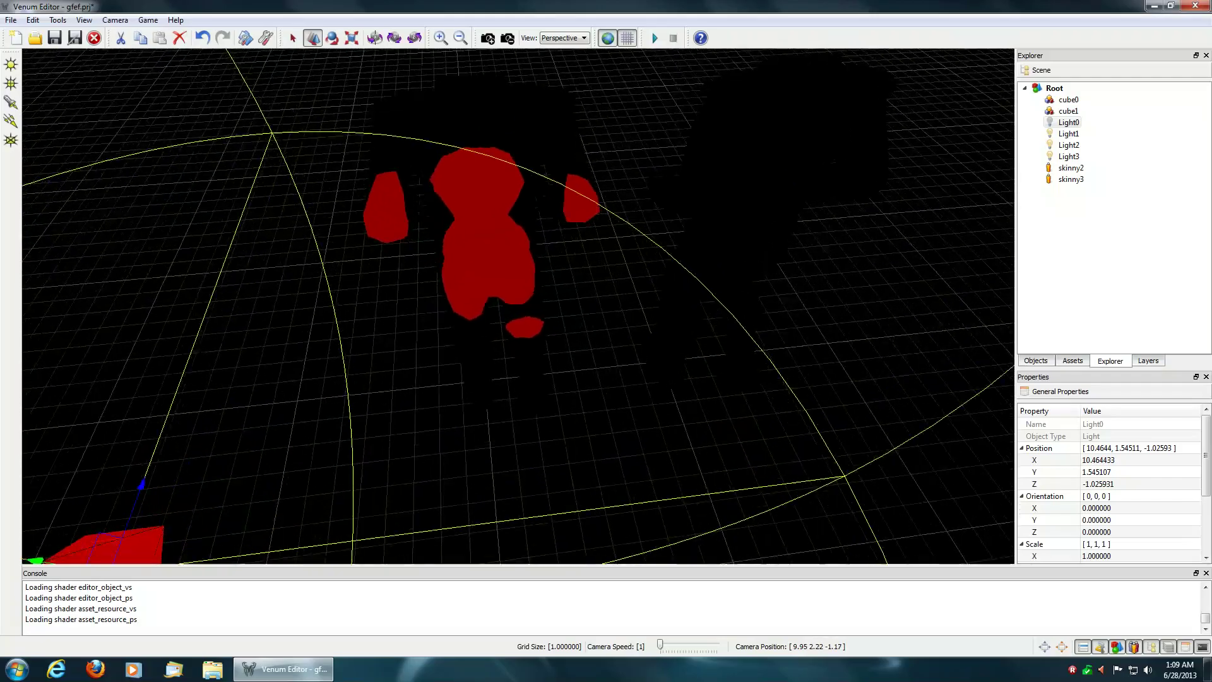
scroll(517, 306, down, 5)
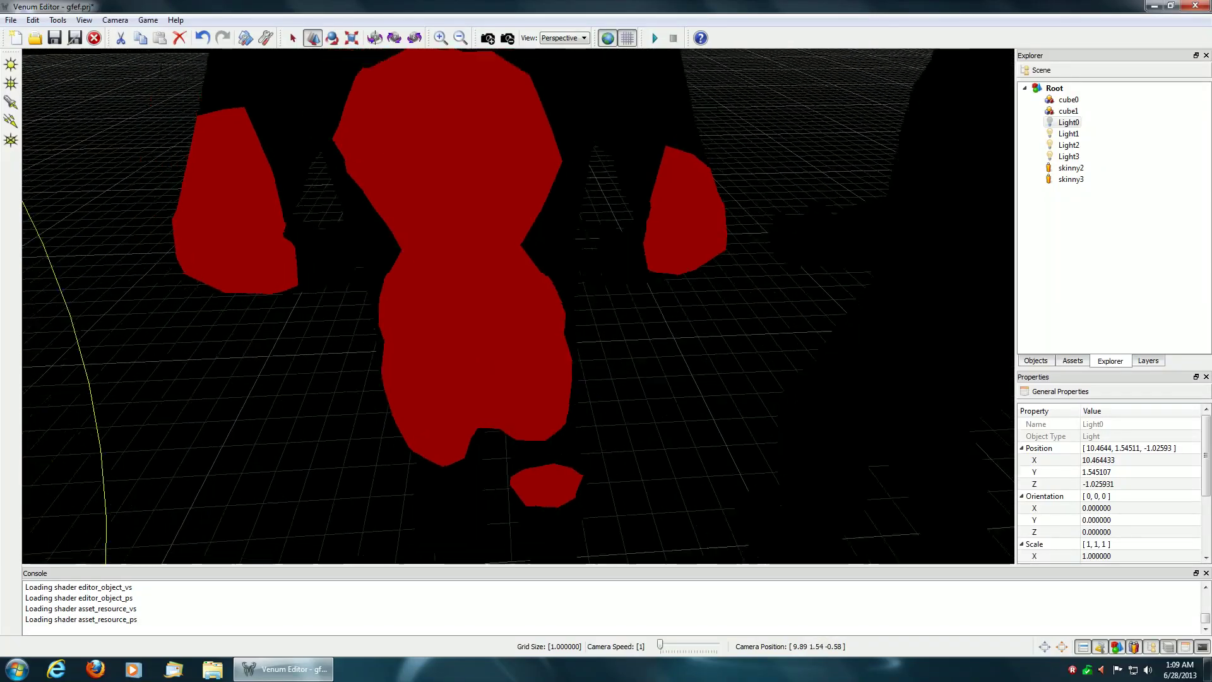
right_drag(836, 281, 868, 287)
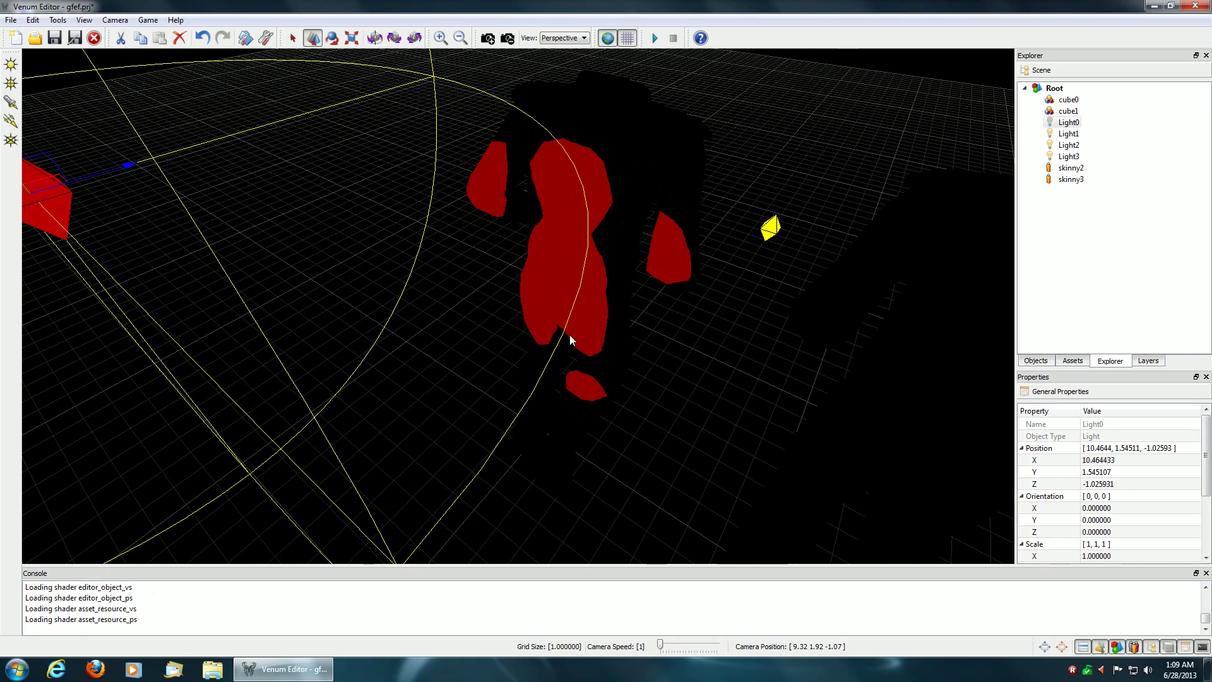
right_drag(729, 289, 518, 278)
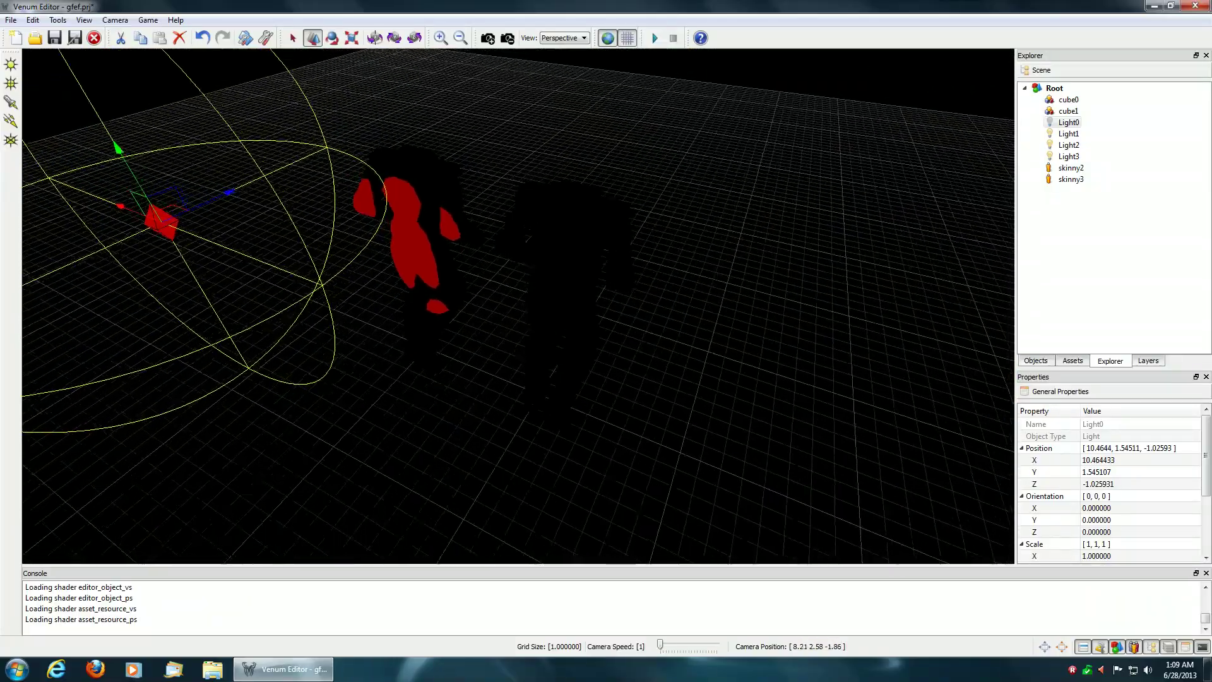
right_drag(518, 278, 480, 259)
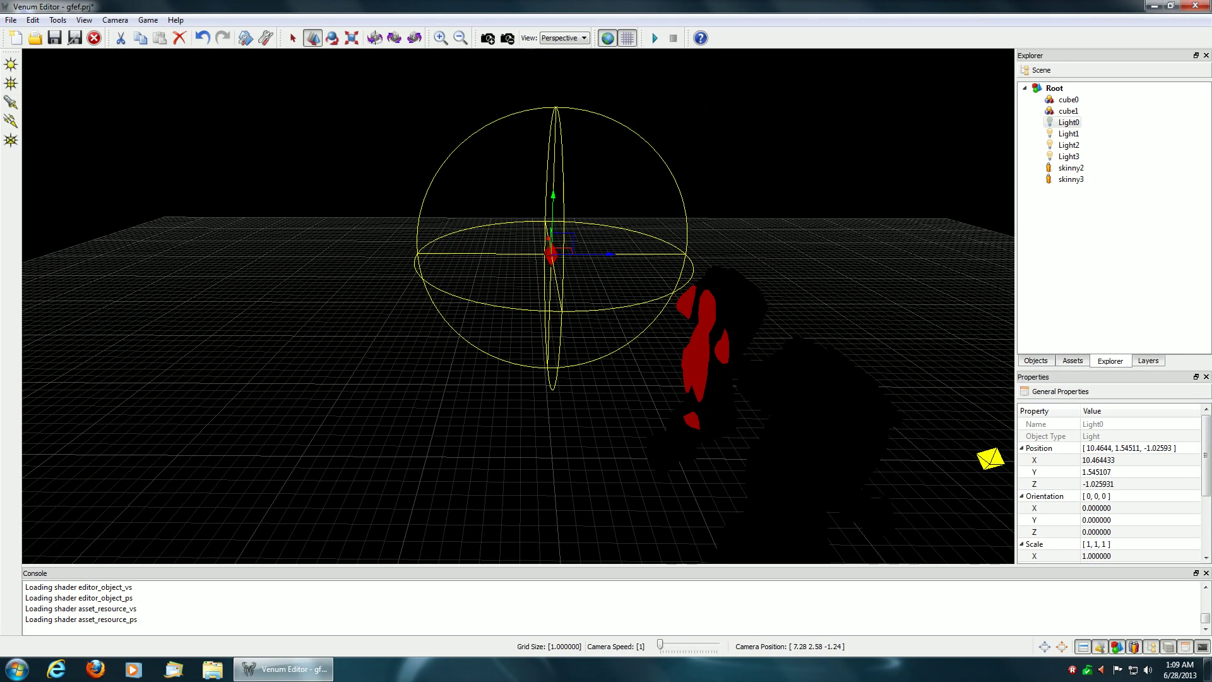
right_drag(480, 259, 493, 208)
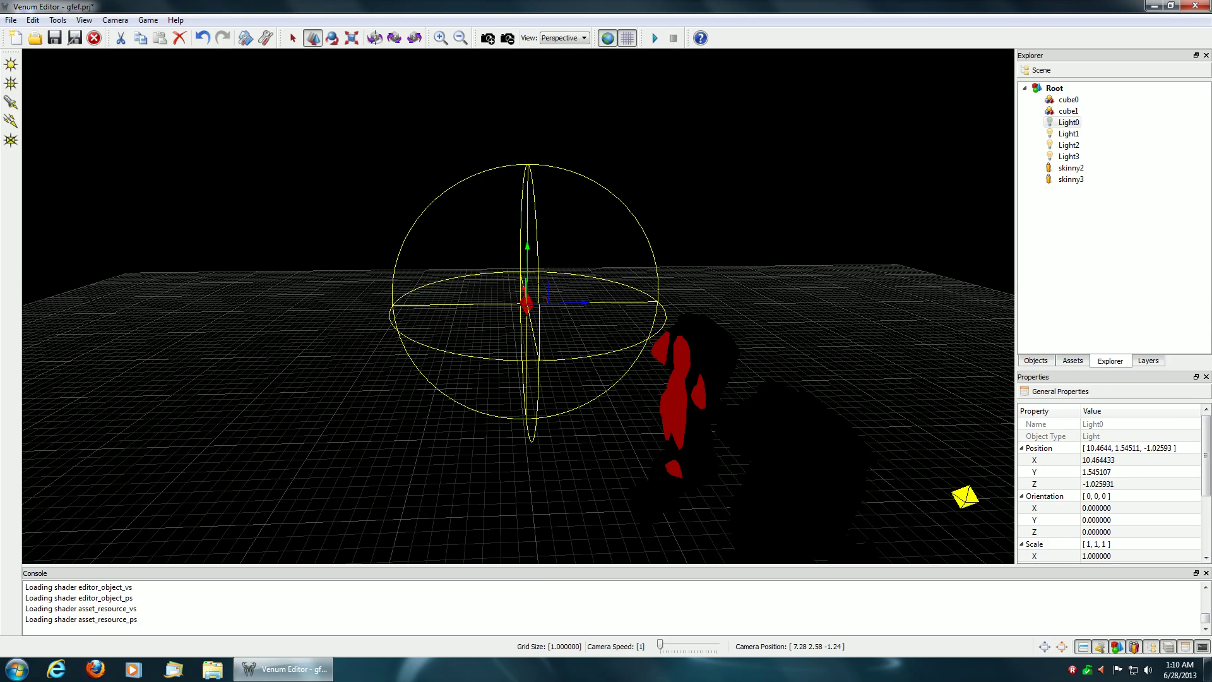
key(d)
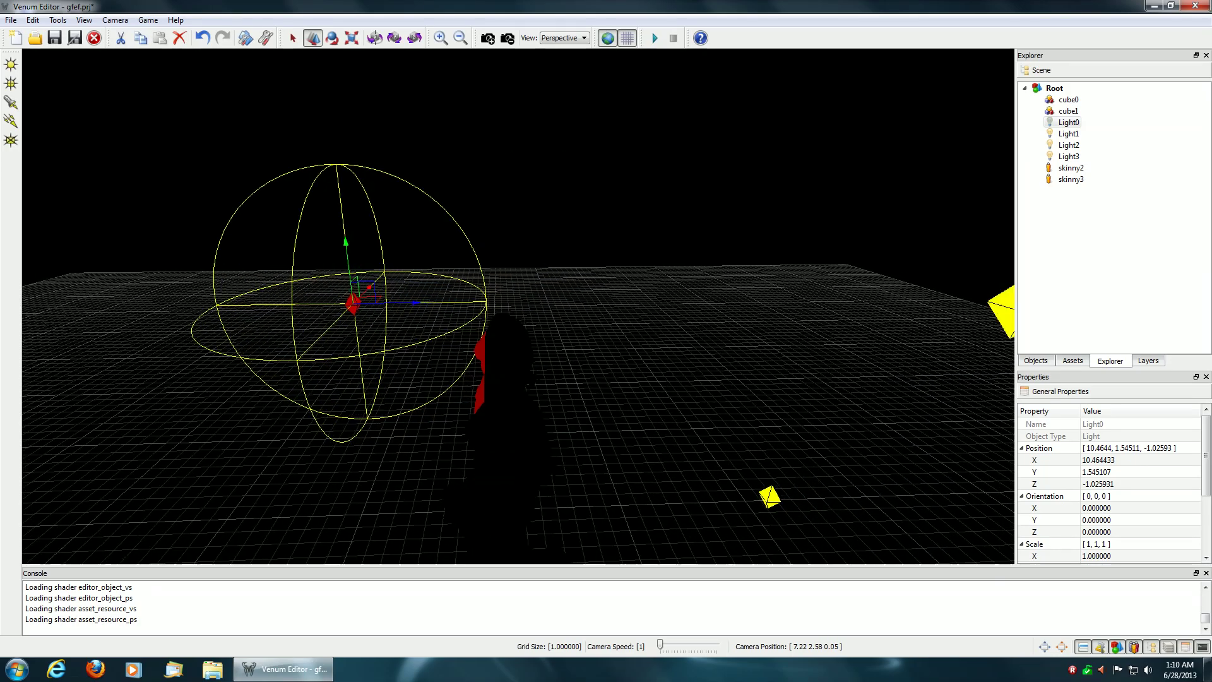
key(d)
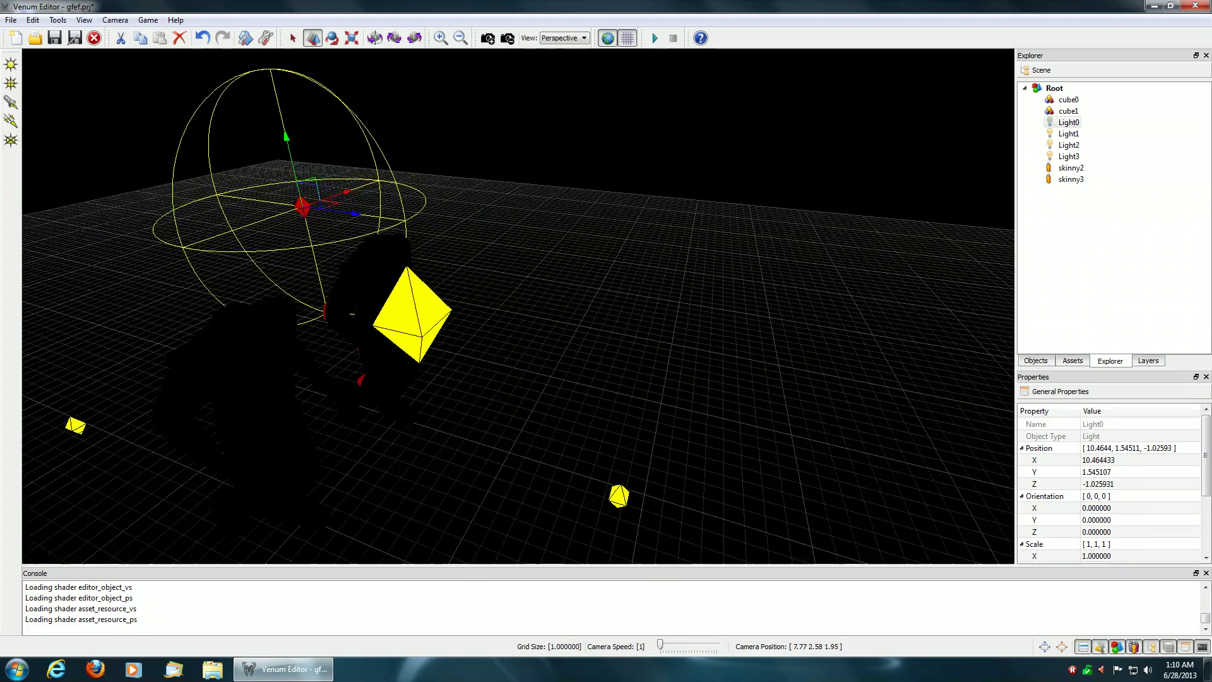
Move Light1 along the Z axis toward the figures, to a Z position of about 1.32.
right_drag(606, 303, 572, 359)
key(w)
click(580, 428)
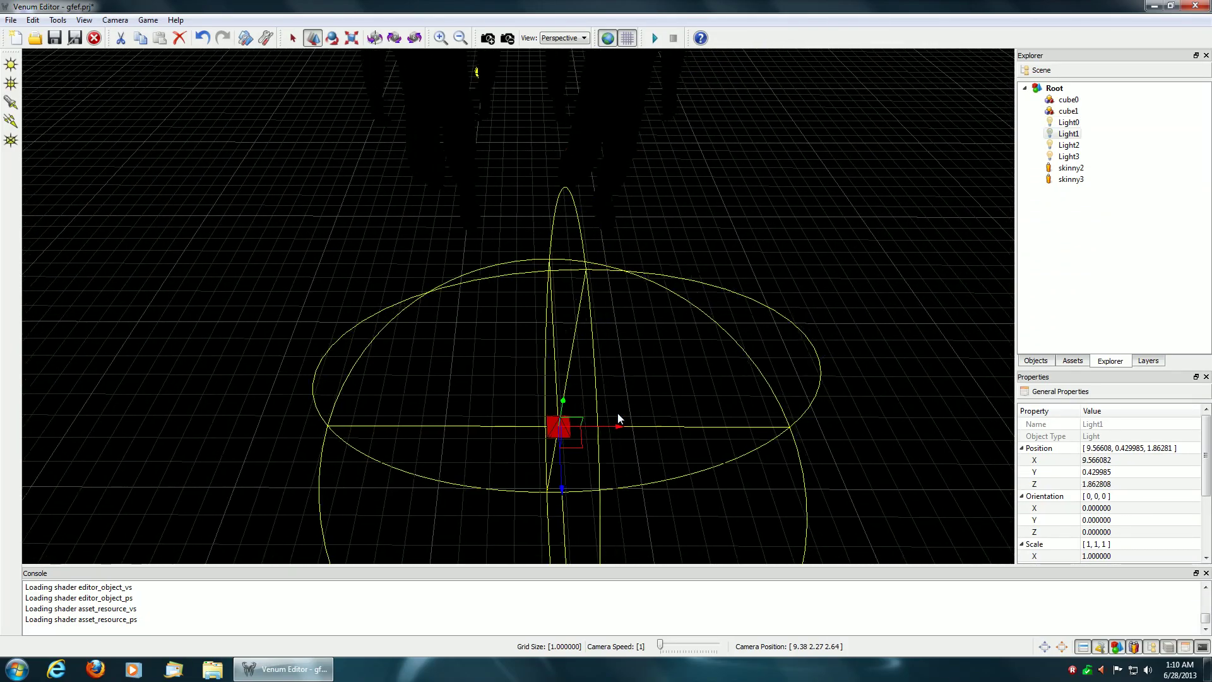
key(d)
right_drag(608, 407, 584, 414)
key(d)
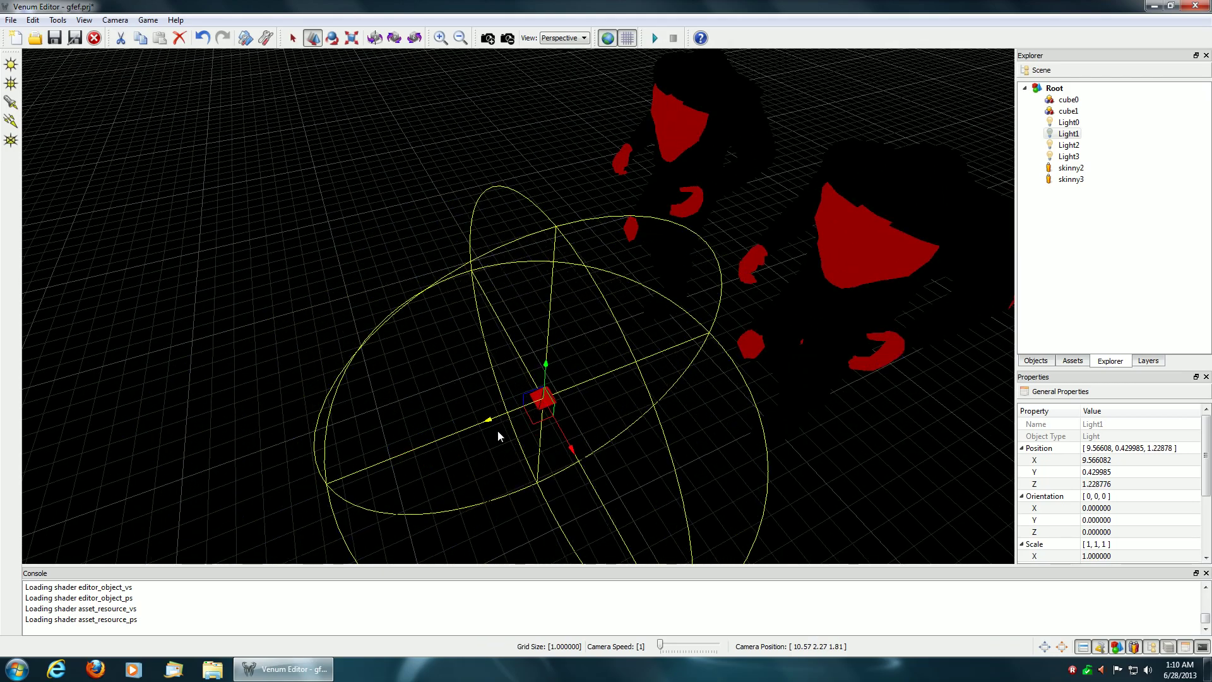
drag(497, 431, 479, 438)
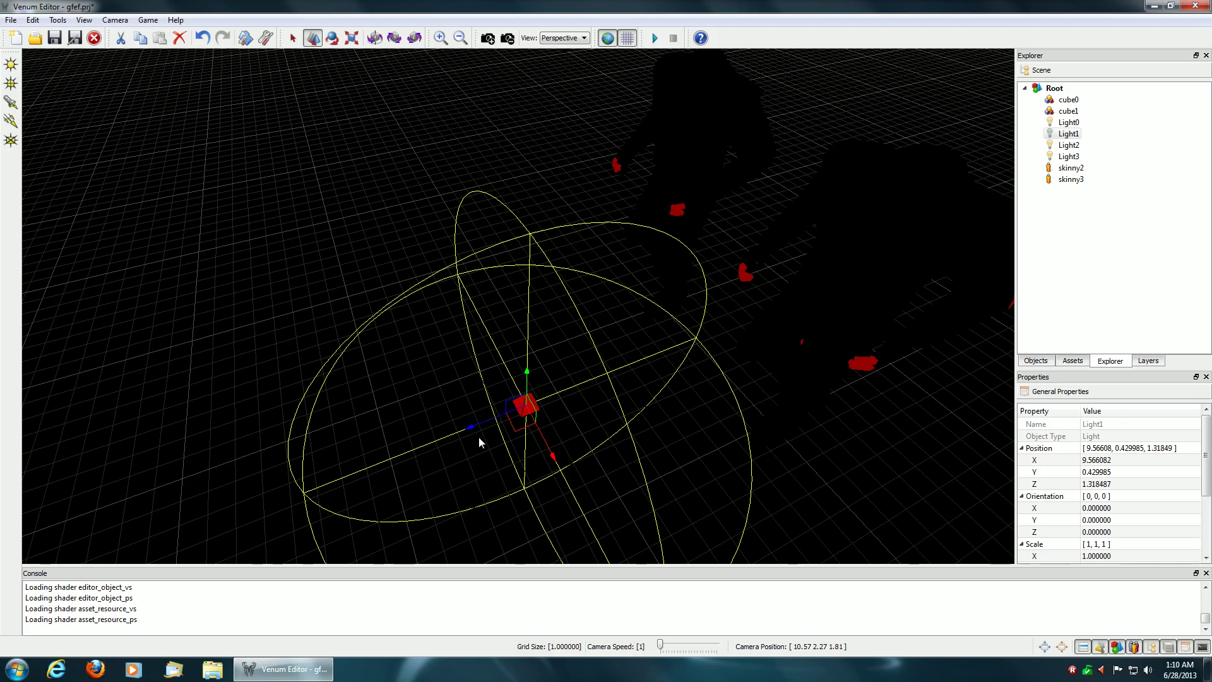
Move Light3 along the Z axis to about 0.89 and Light2 along the Z axis to about -1.31, near the figures.
right_drag(478, 437, 630, 212)
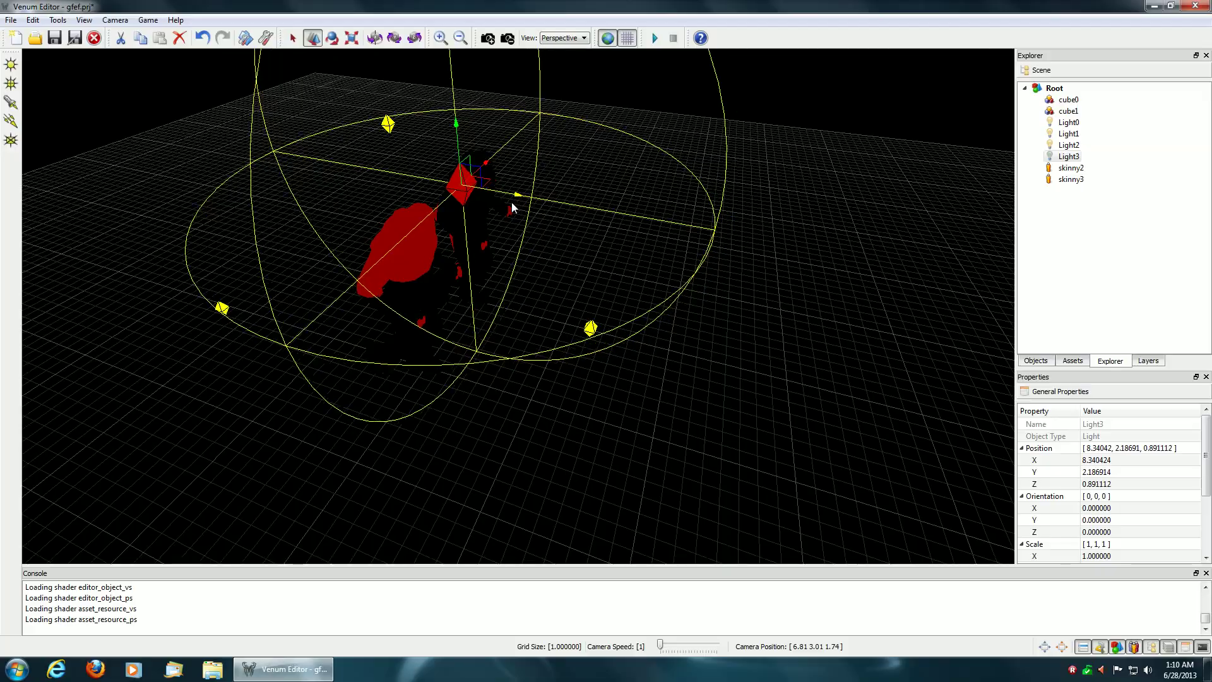
right_drag(513, 207, 652, 322)
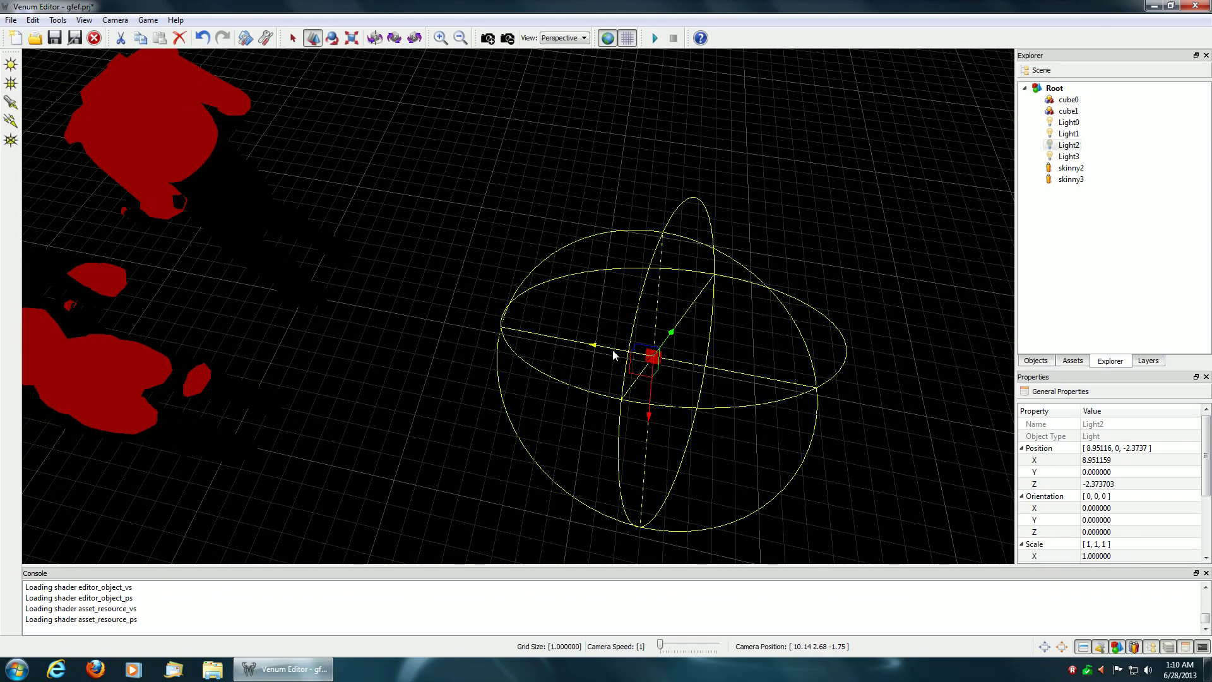
drag(599, 348, 579, 344)
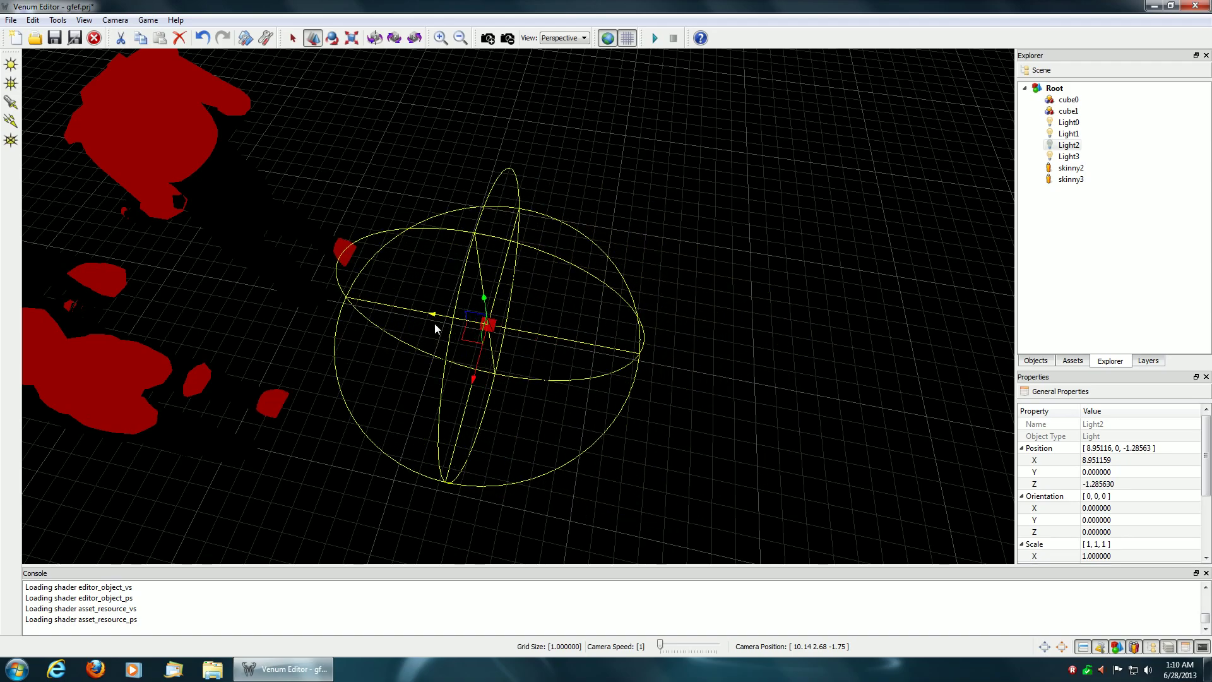
drag(432, 323, 437, 326)
Examine how the repositioned lights illuminate both figures, from close up and from several sides.
scroll(631, 351, up, 2)
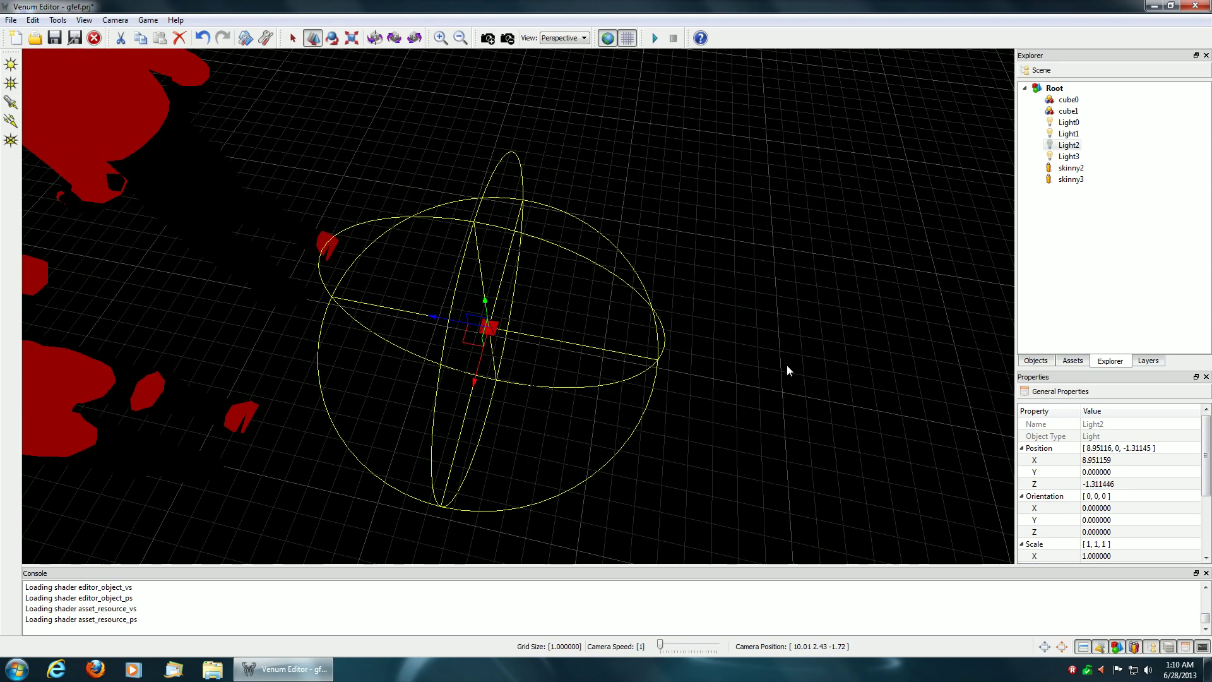
mouse_move(787, 365)
right_down()
mouse_move(753, 405)
mouse_move(785, 369)
right_up()
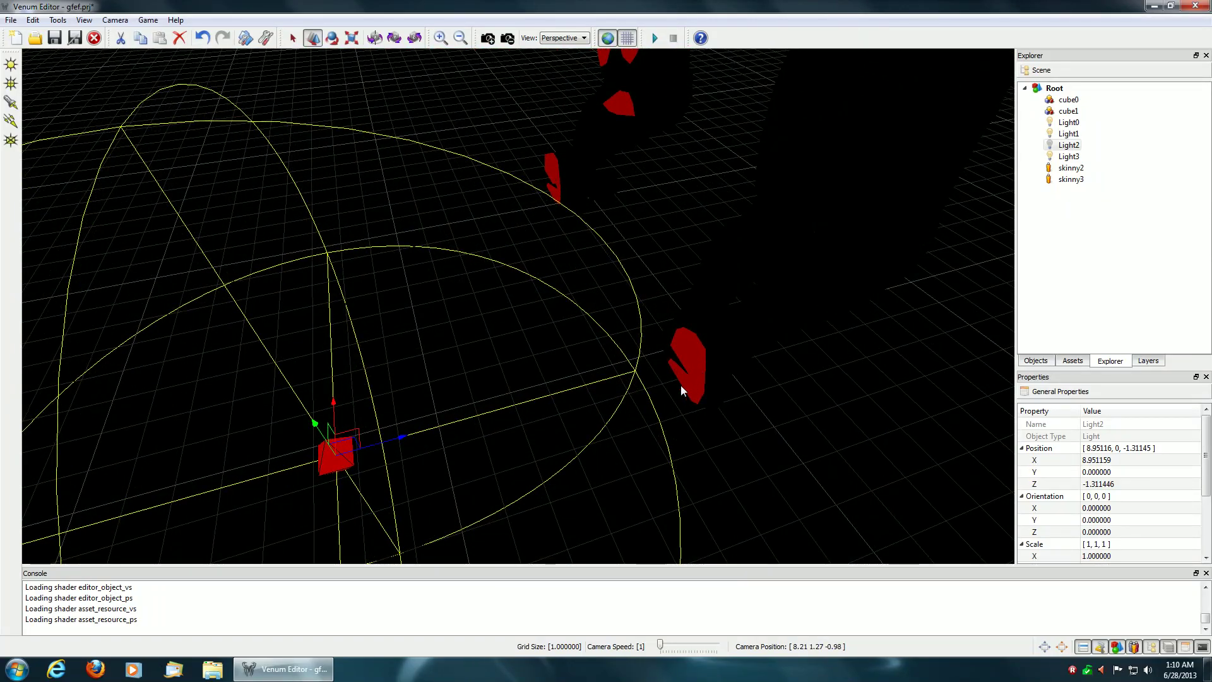
right_drag(555, 177, 673, 237)
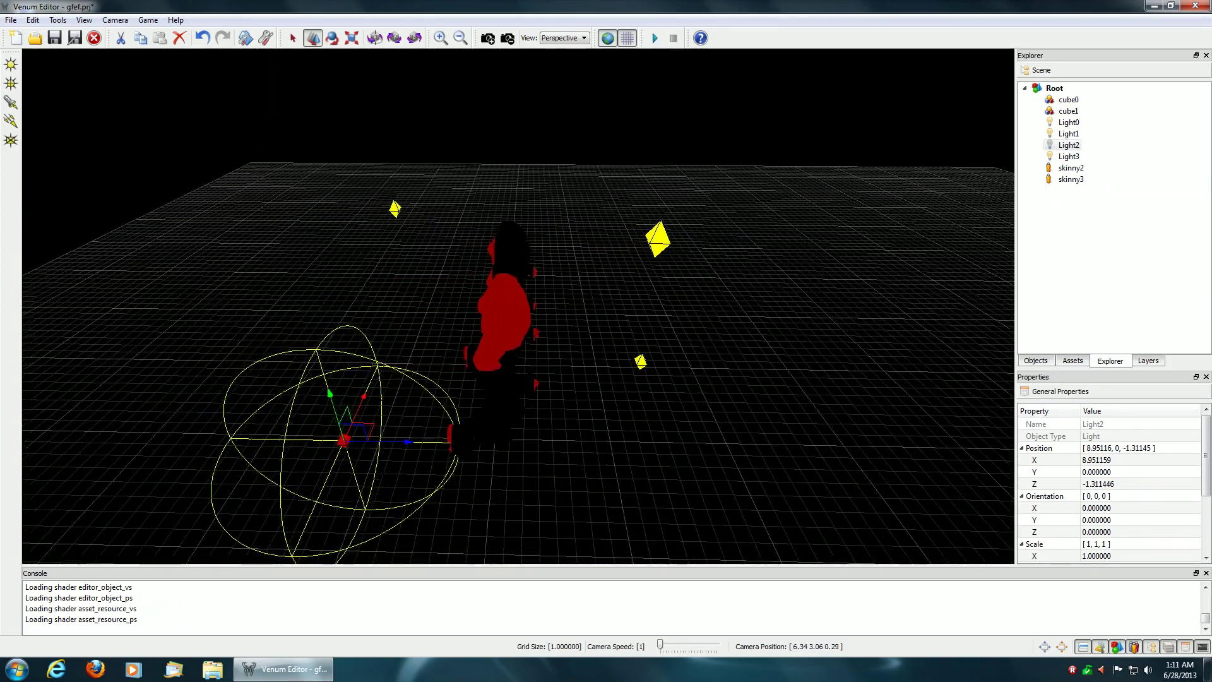
right_drag(760, 318, 960, 328)
key(w)
key(s)
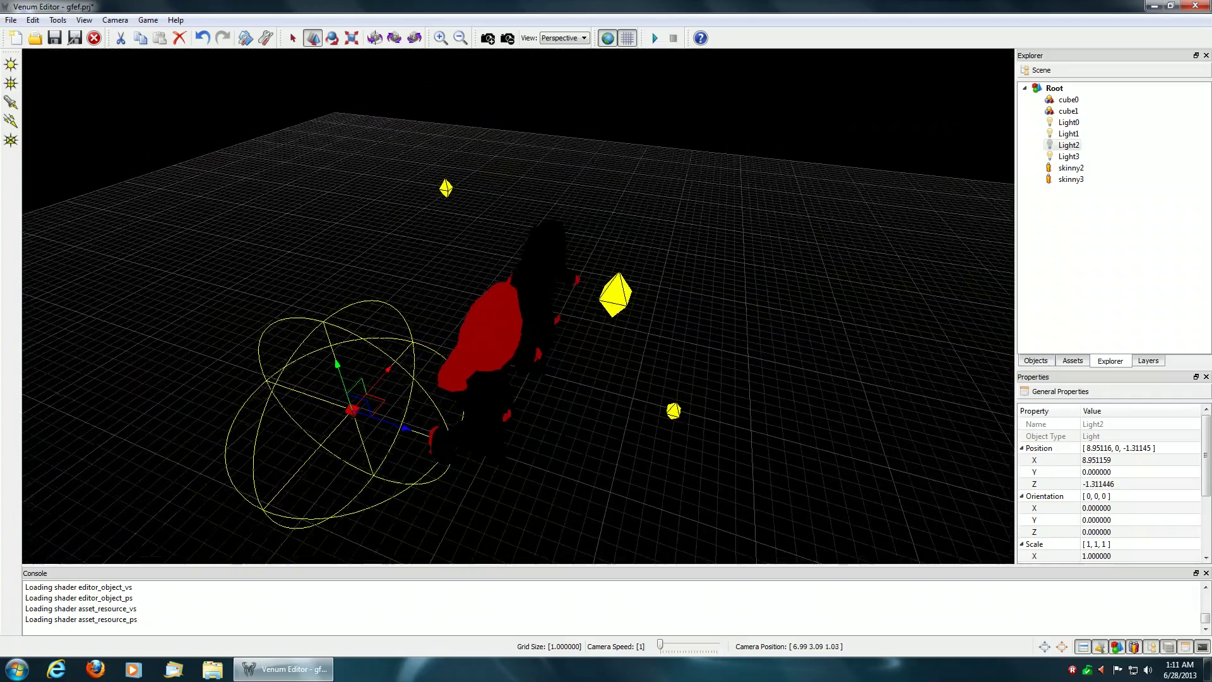
key(w)
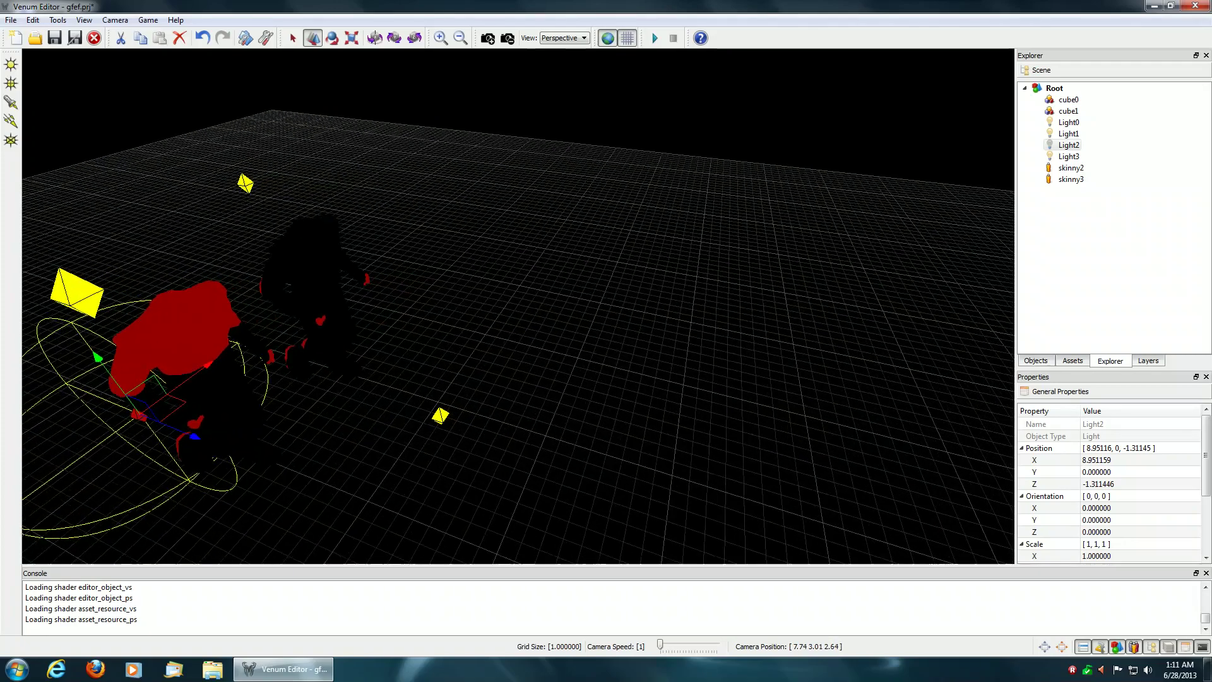
key(a)
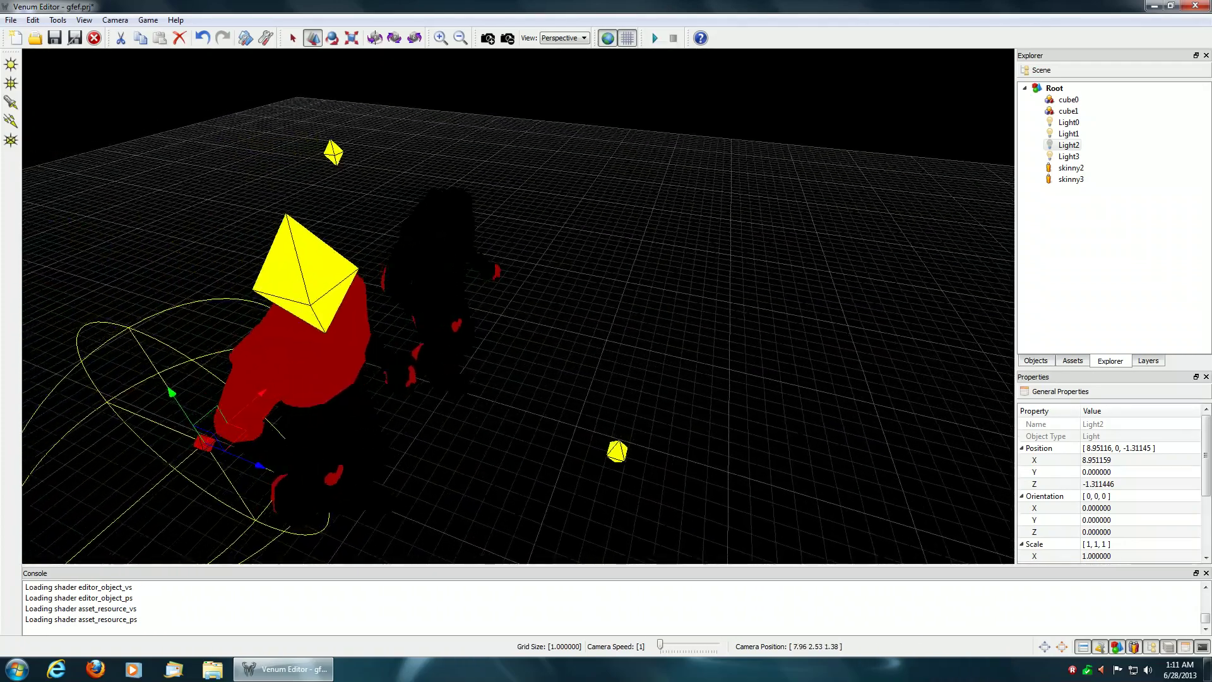